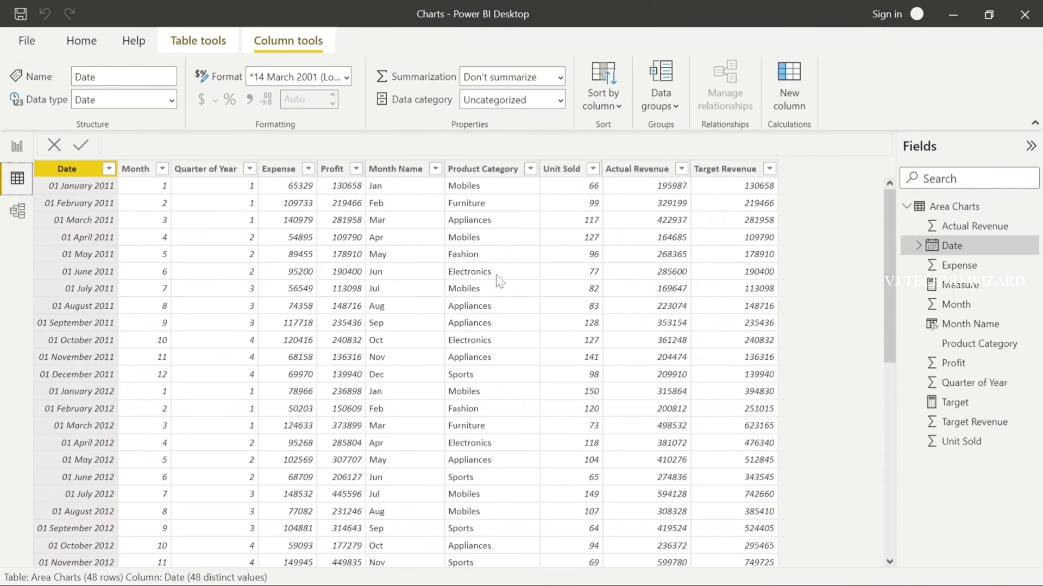
Insert an empty area chart at the centre of the report page canvas
scroll(459, 338, "down", 3)
scroll(461, 339, "up", 3)
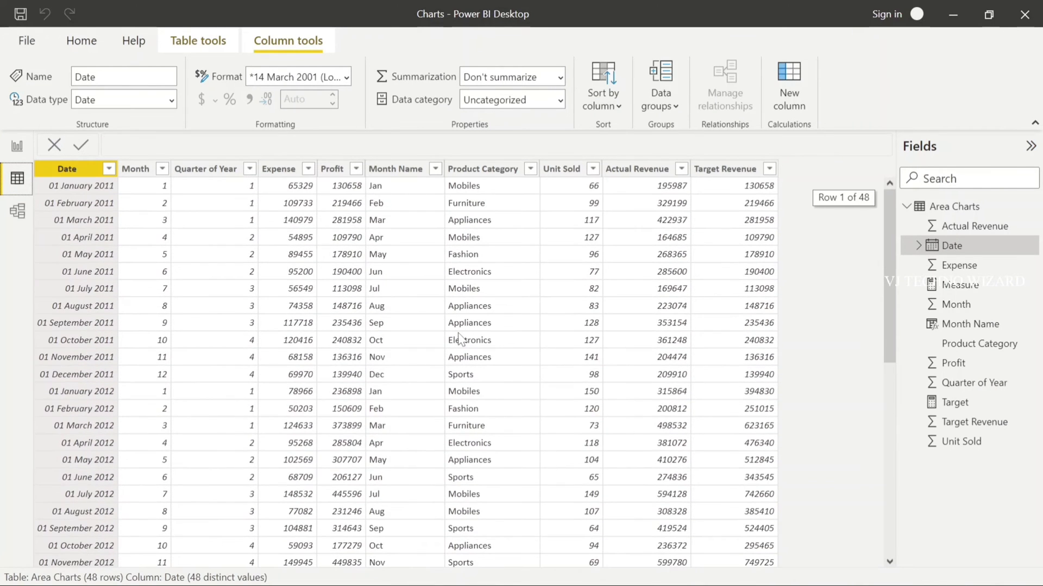
left_click(19, 147)
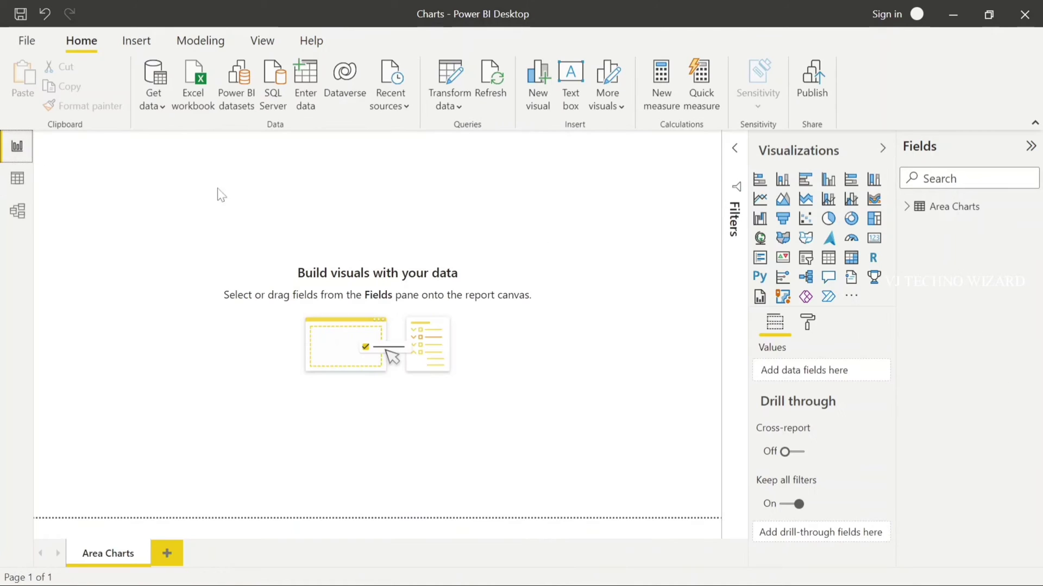
left_click(783, 199)
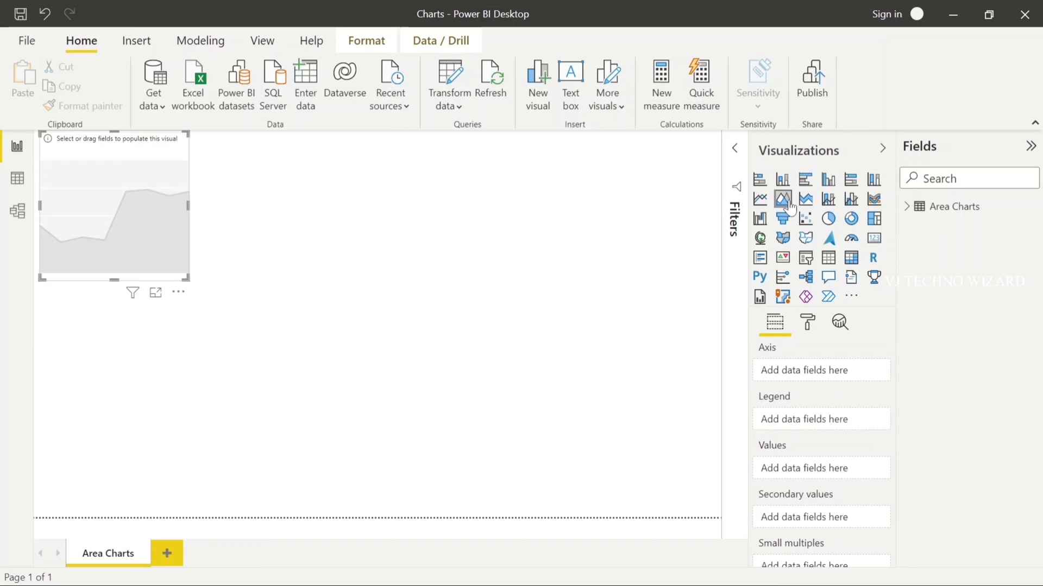
left_click_drag(187, 214, 450, 312)
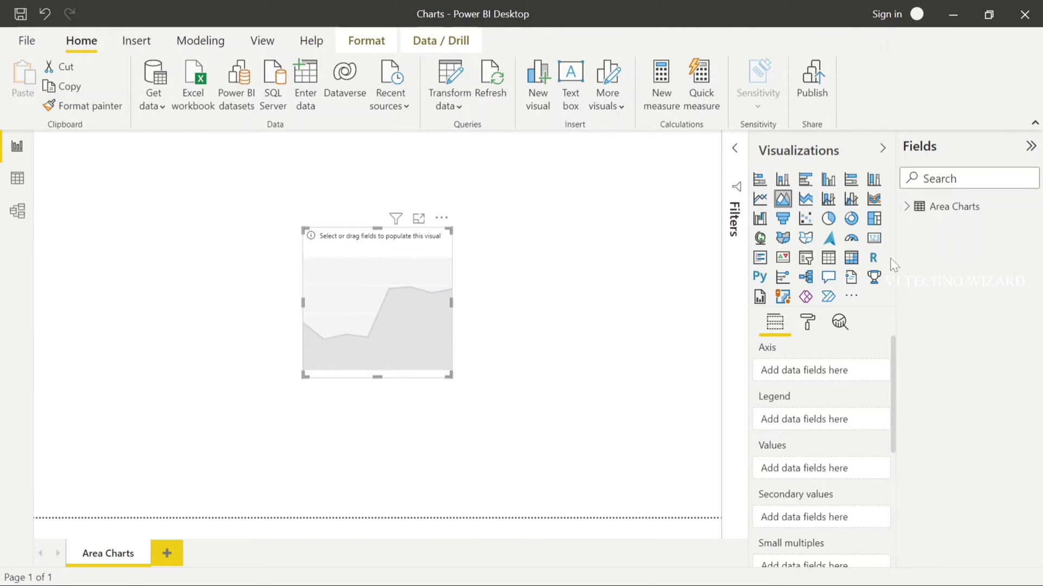
Plot Year on the axis with Actual Revenue and Target Revenue as values
left_click(906, 208)
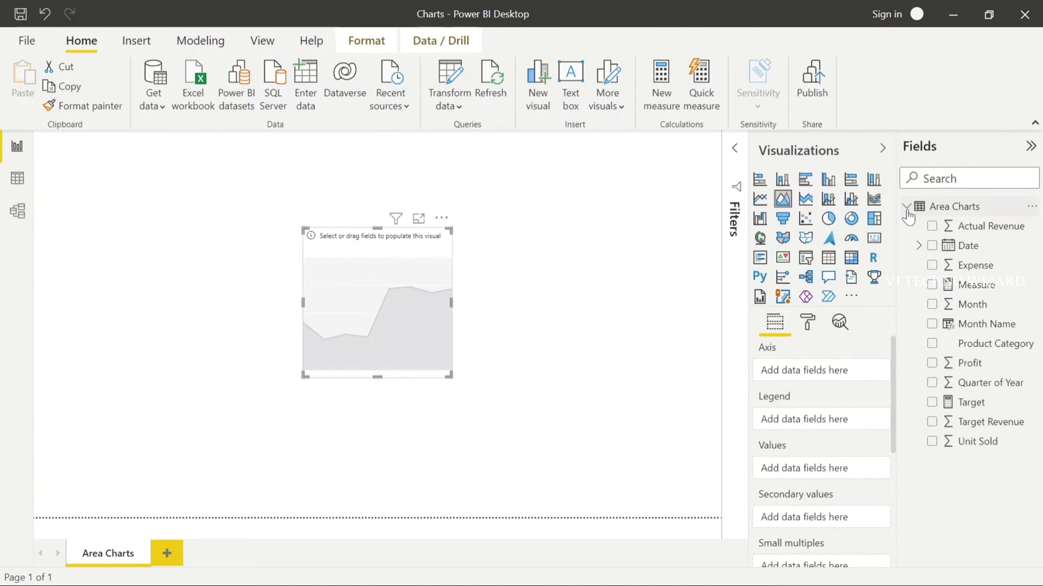
left_click(918, 247)
left_click(931, 265)
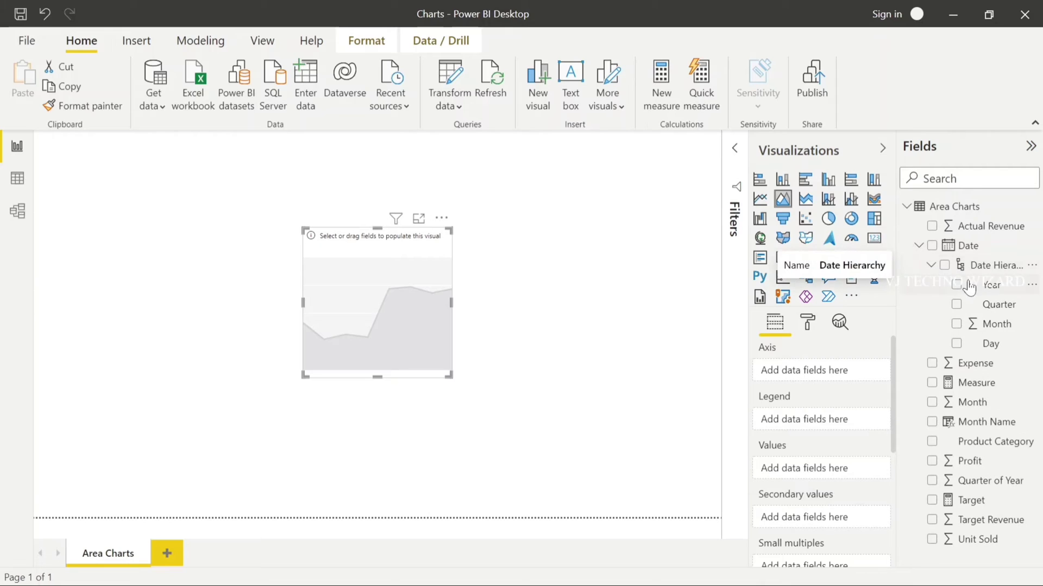
left_click_drag(962, 284, 798, 376)
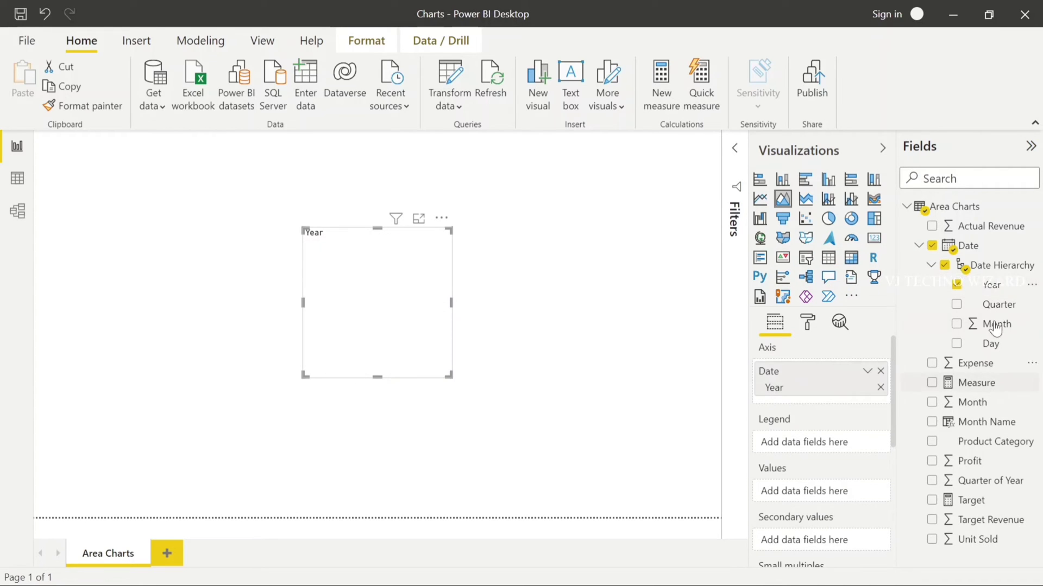
left_click_drag(972, 233, 824, 493)
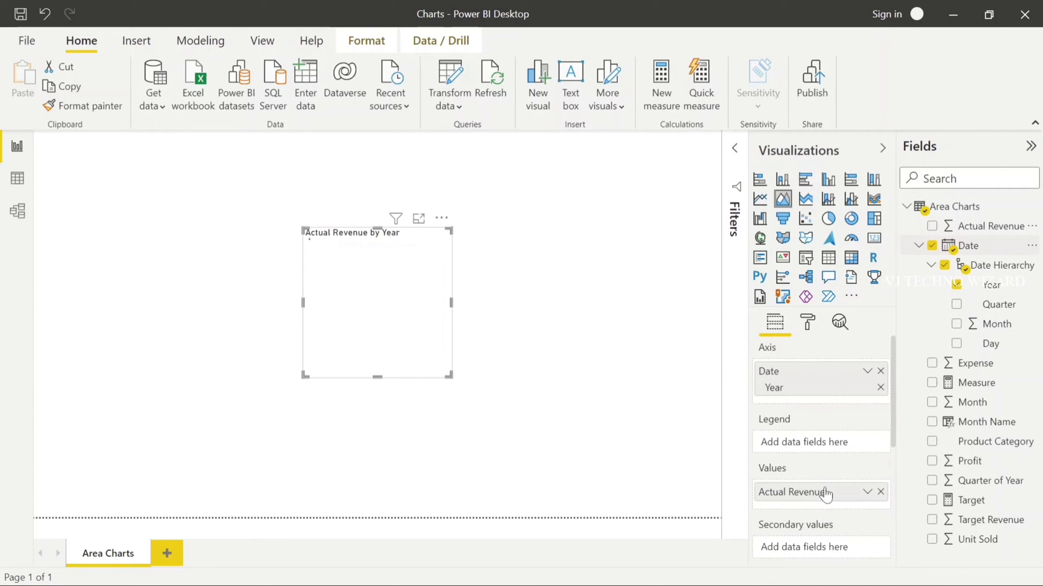
left_click_drag(975, 519, 826, 510)
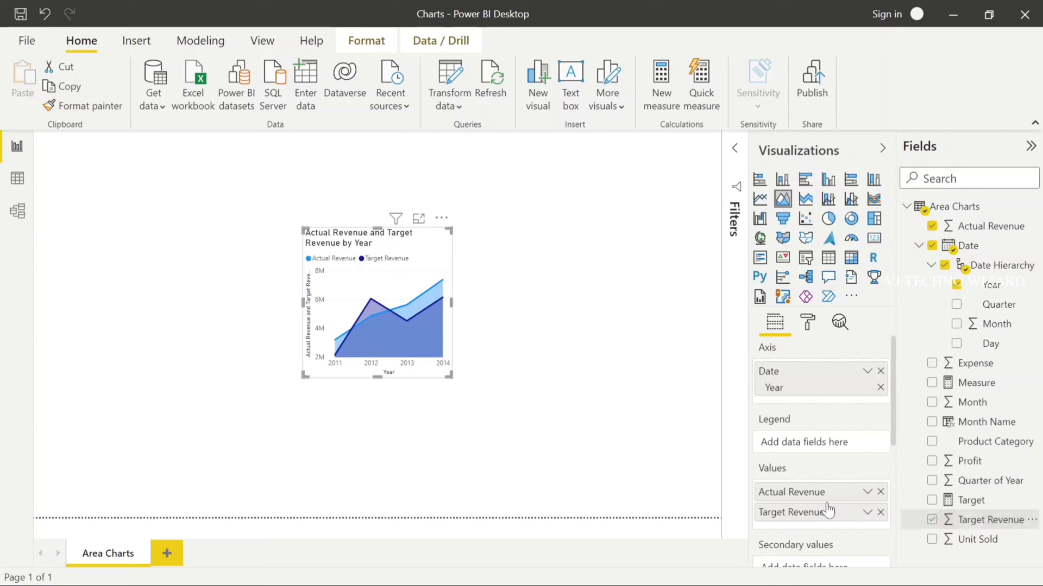
Enlarge the area chart on the canvas
left_click_drag(305, 229, 160, 217)
left_click_drag(349, 275, 371, 274)
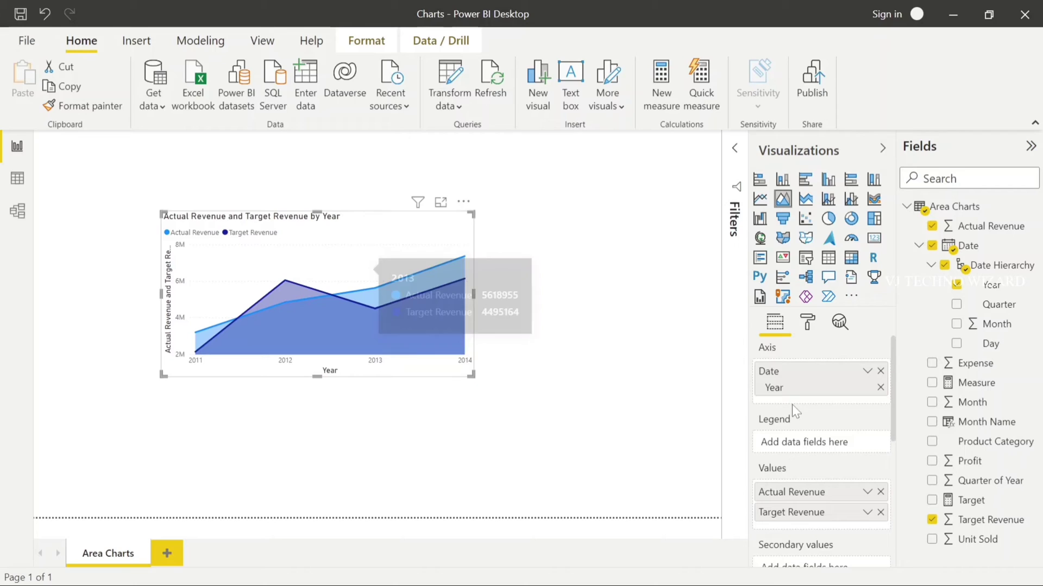
scroll(793, 410, "down", 1)
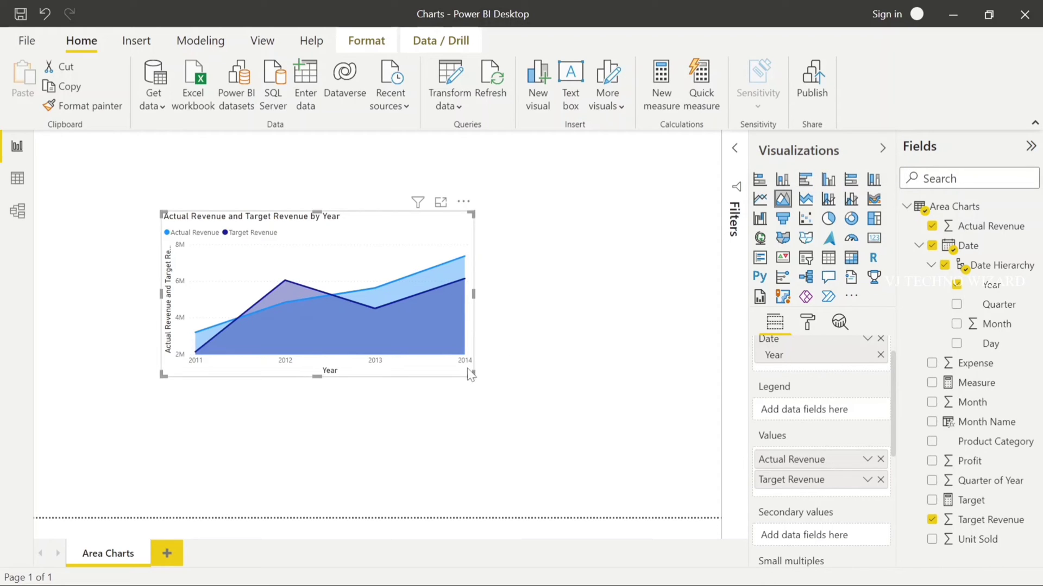
Turn on data labels for the revenue area chart
left_click(647, 268)
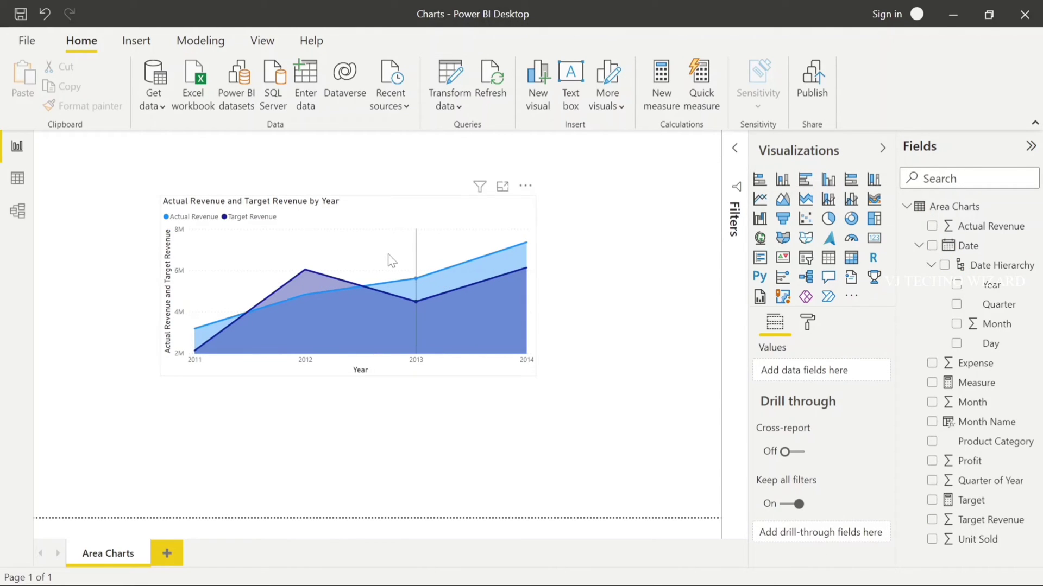
mouse_move(391, 261)
mouse_move(201, 340)
left_click(500, 211)
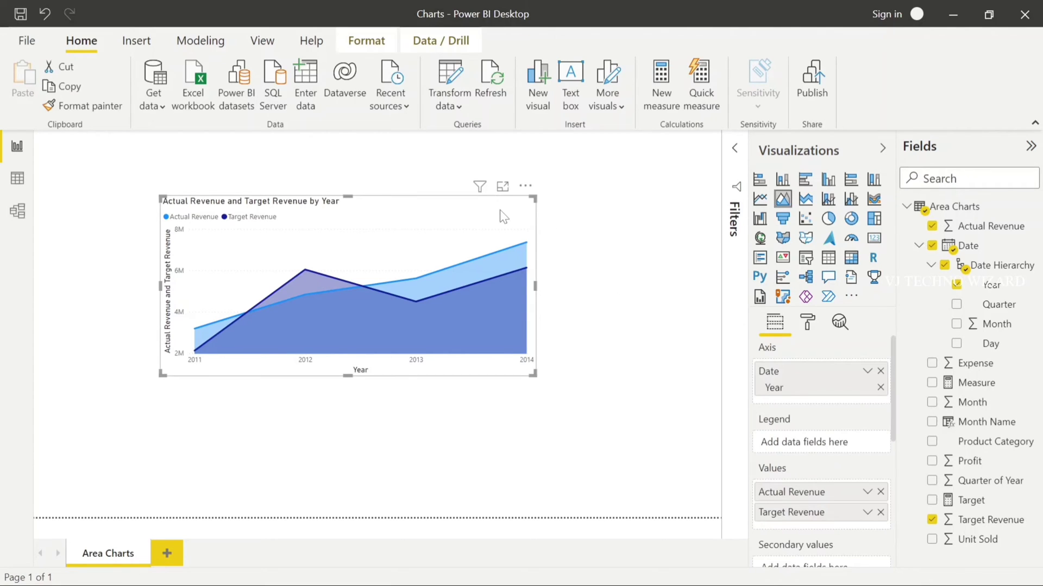
left_click(807, 323)
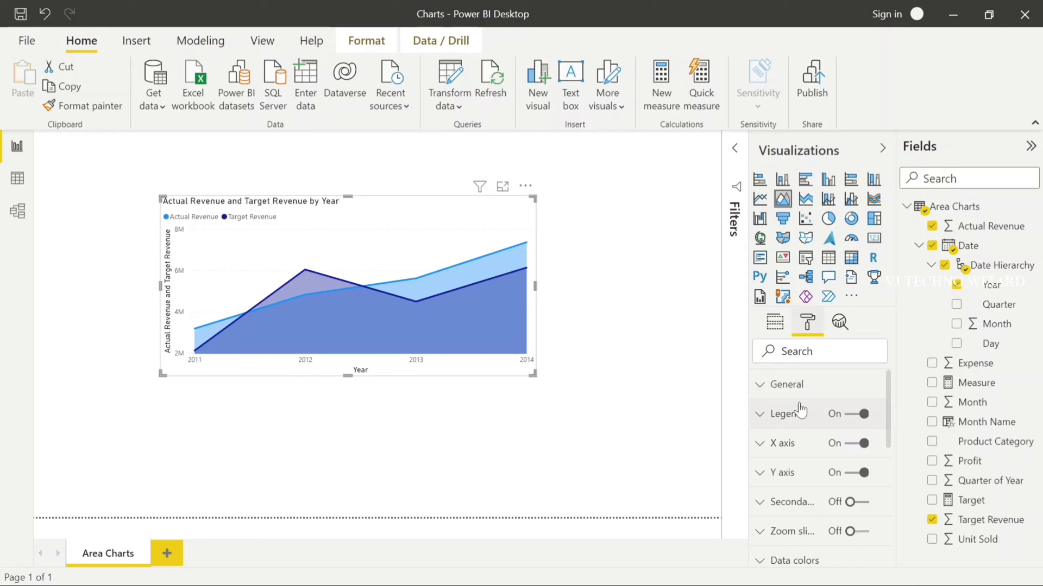
scroll(798, 413, "down", 1)
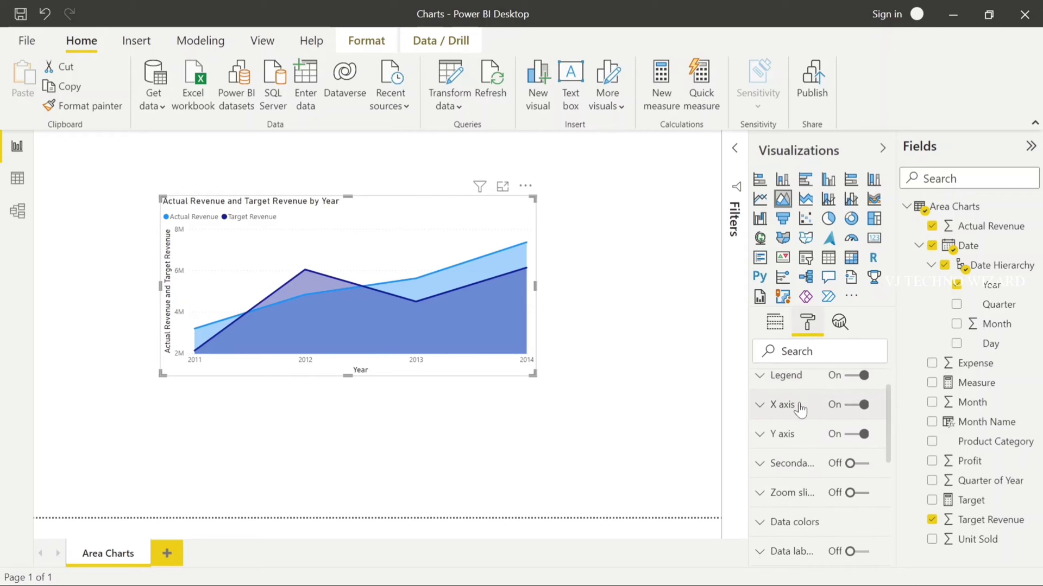
left_click(857, 551)
Show point markers on the revenue lines and move the chart to the top-left corner
scroll(853, 543, "down", 3)
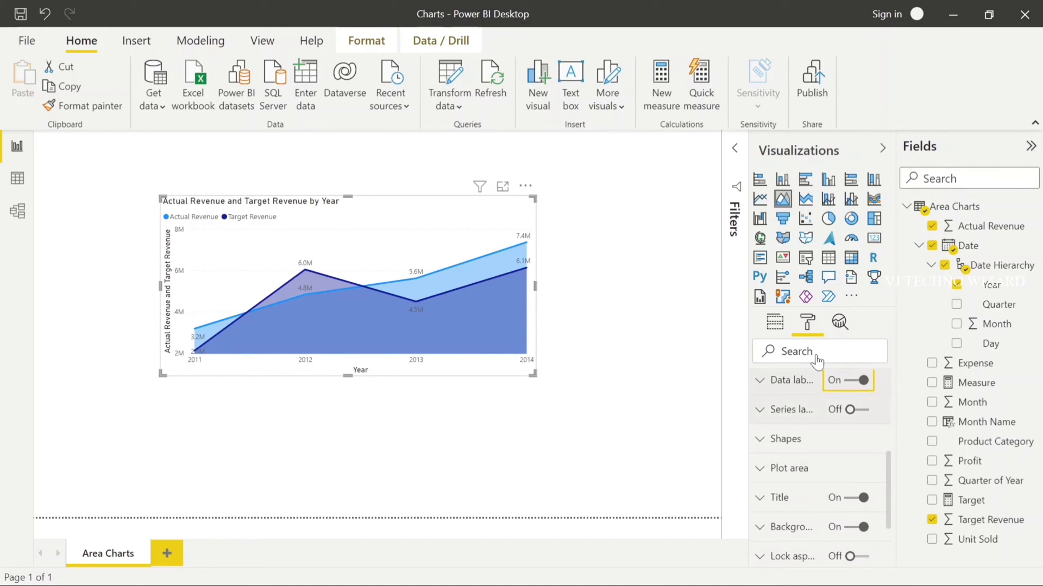
left_click(782, 351)
type("marker")
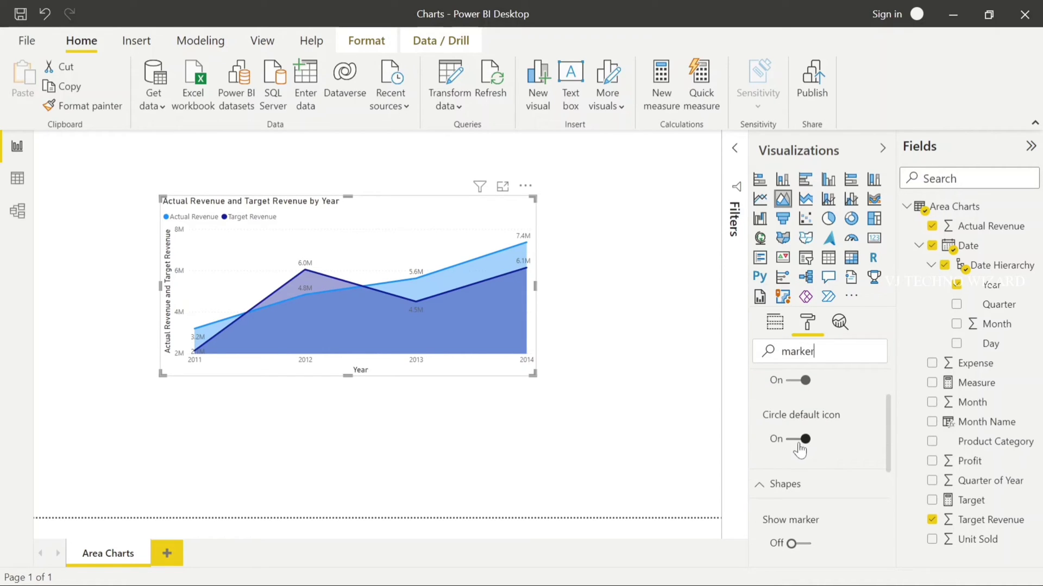
left_click(793, 544)
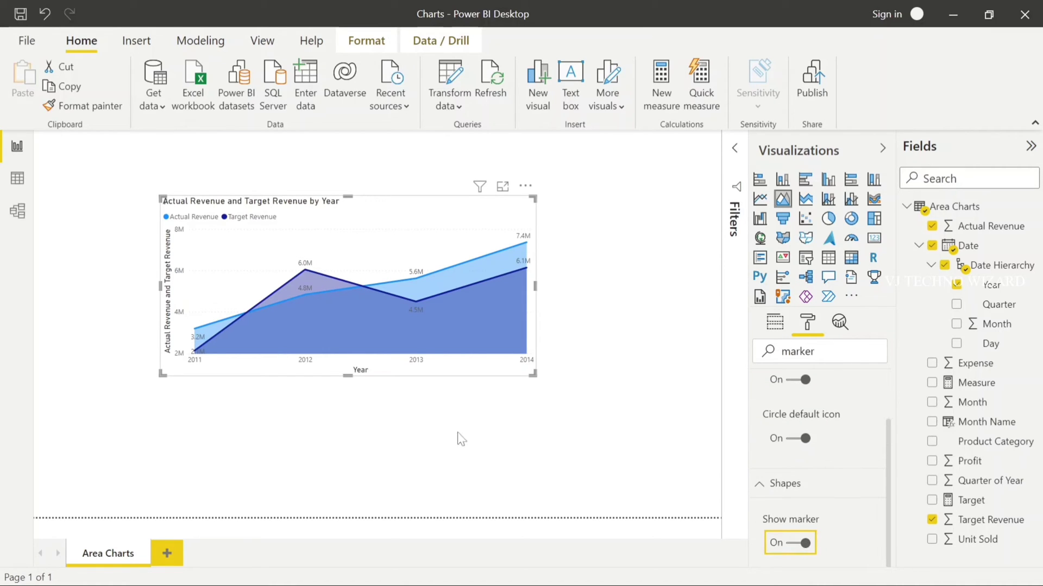
left_click_drag(402, 224, 177, 111)
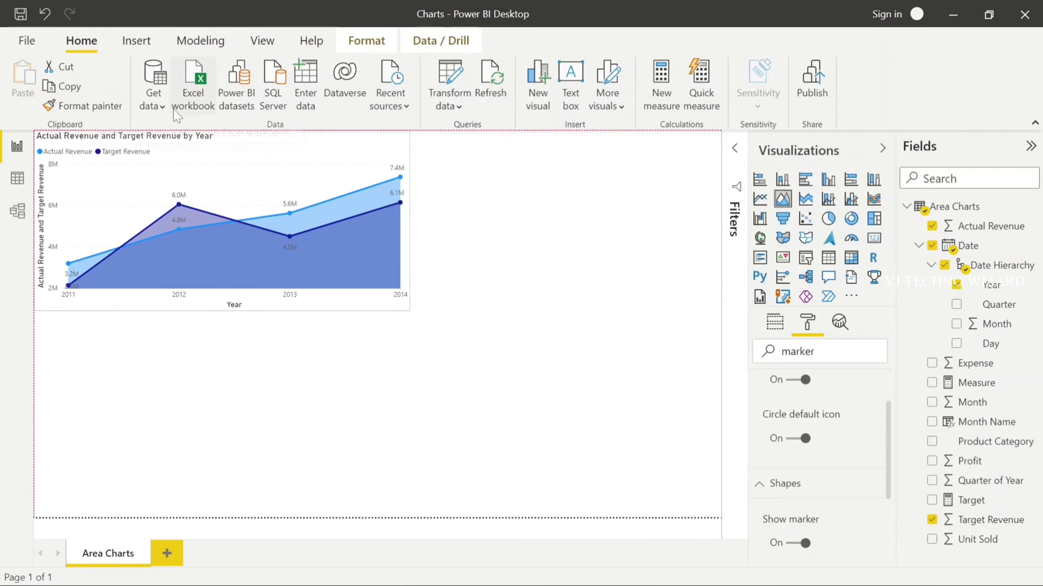
Add a stacked area chart beside the first chart and narrow the first chart
left_click(625, 261)
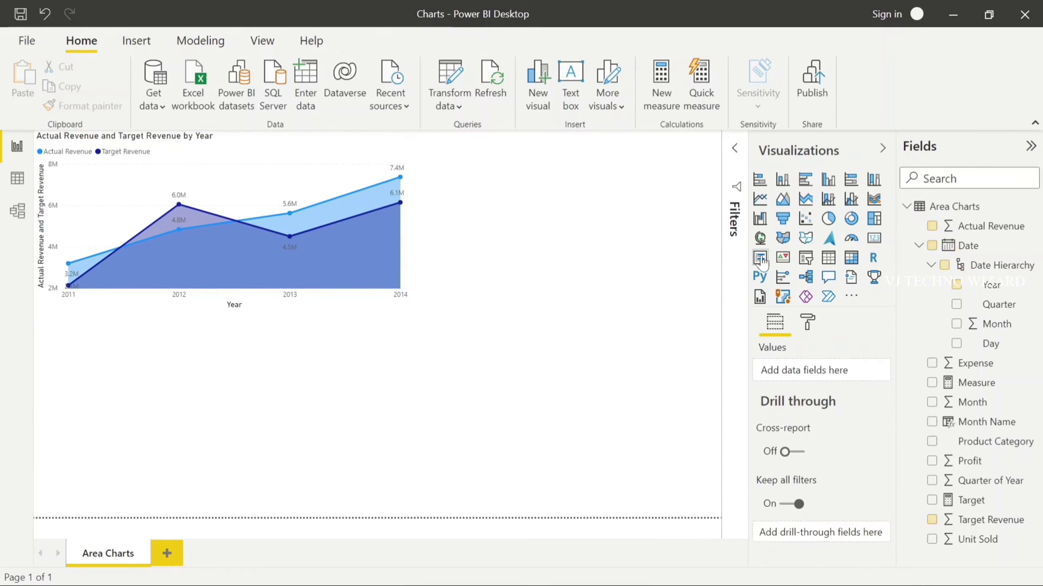
left_click(805, 198)
left_click_drag(249, 409, 625, 215)
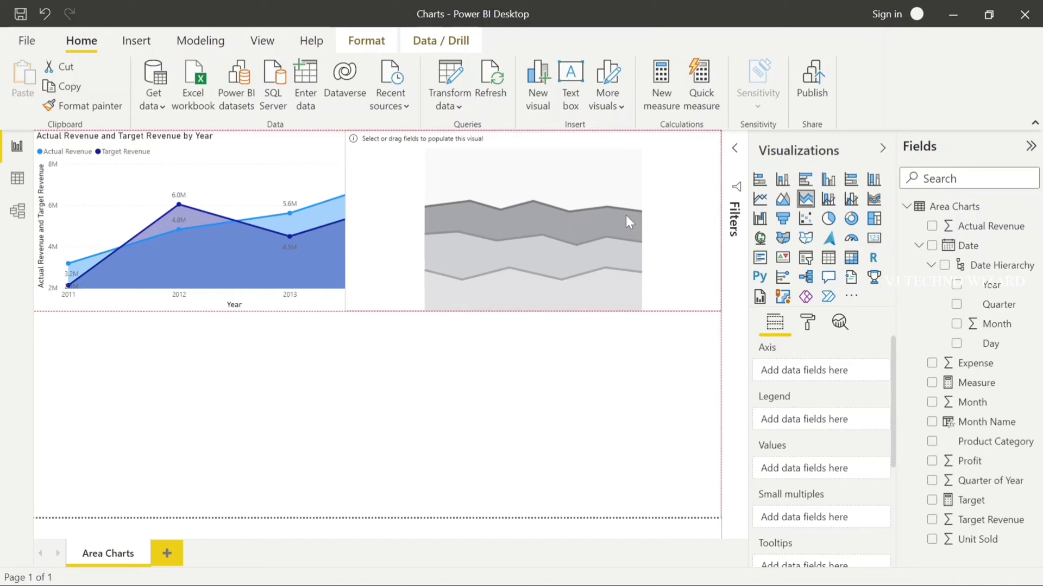
left_click(292, 147)
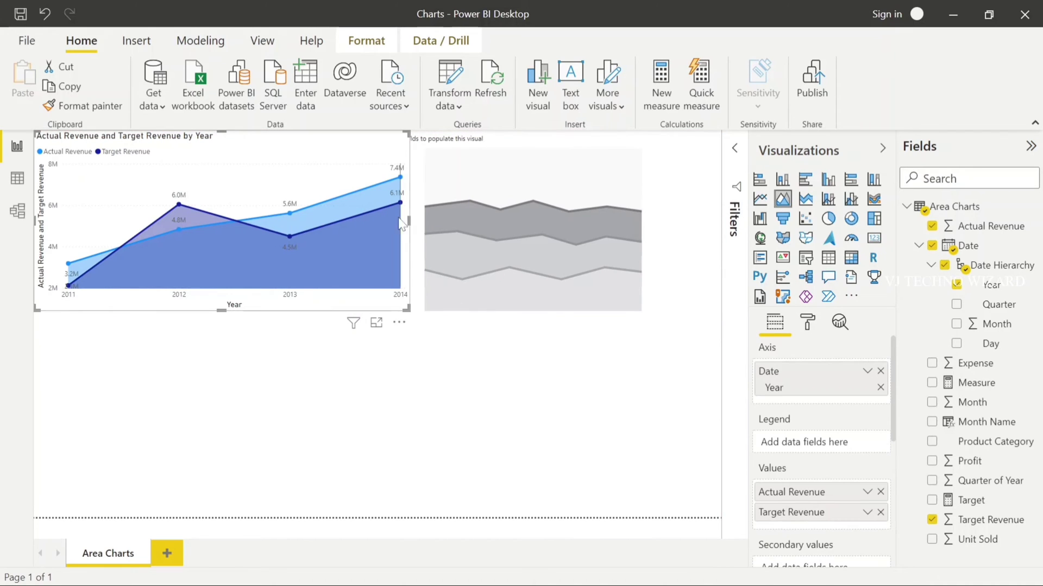
mouse_move(408, 220)
left_mouse_down()
mouse_move(335, 223)
mouse_move(397, 232)
left_mouse_up()
left_click(347, 231)
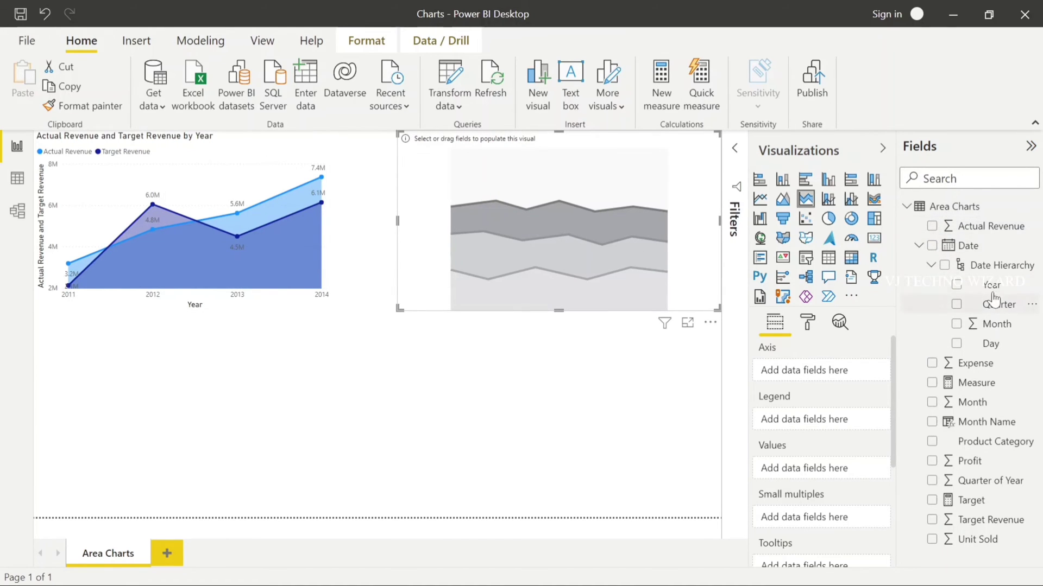
Plot Year on the stacked chart's axis with Actual and Target Revenue as values
left_click_drag(991, 286, 776, 369)
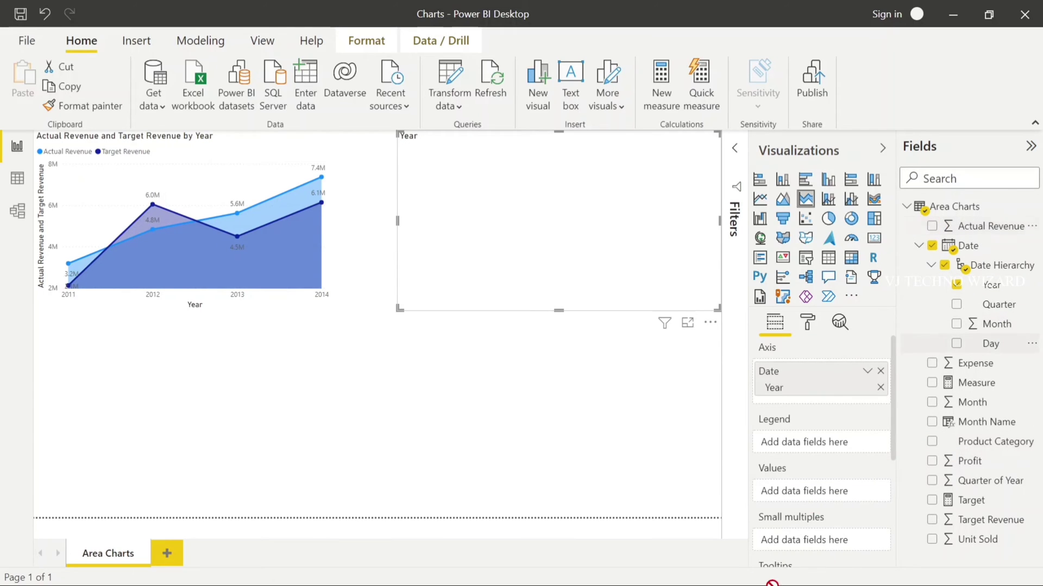
left_click_drag(980, 228, 816, 496)
left_click_drag(985, 520, 806, 511)
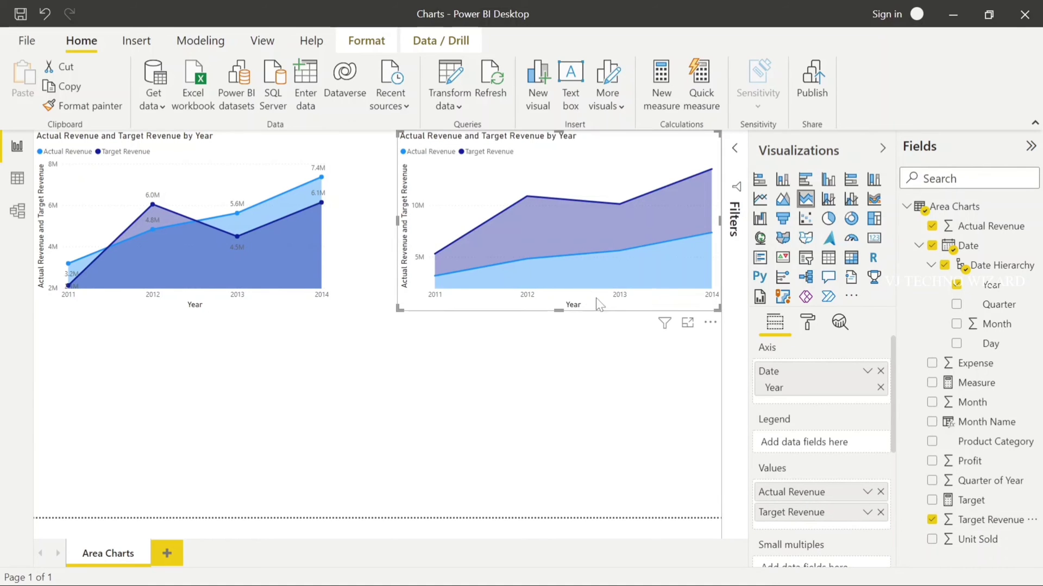
Turn on data labels, total labels and markers for the stacked area chart
left_click(808, 324)
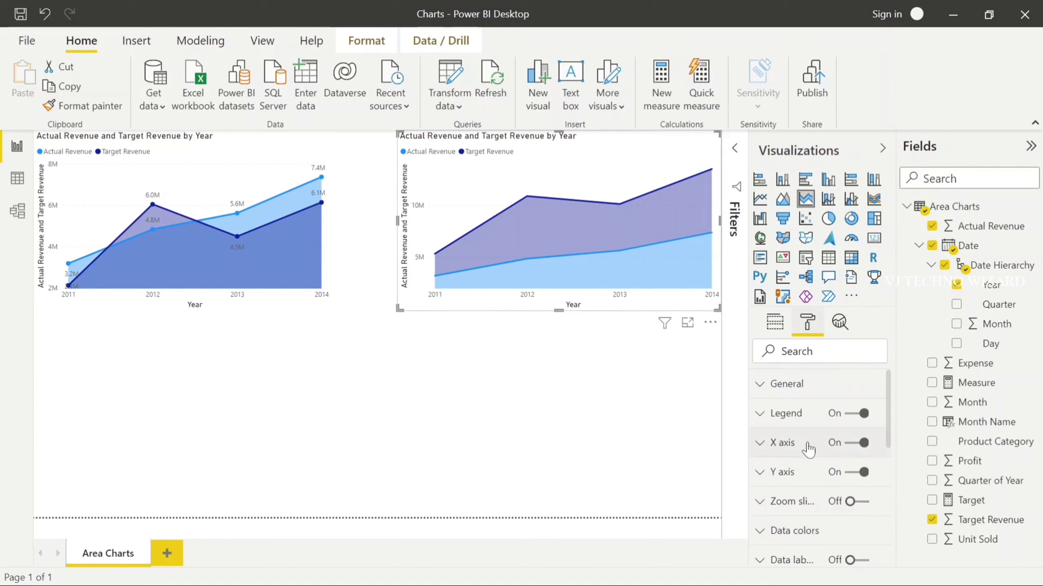
scroll(861, 459, "down", 3)
left_click(857, 454)
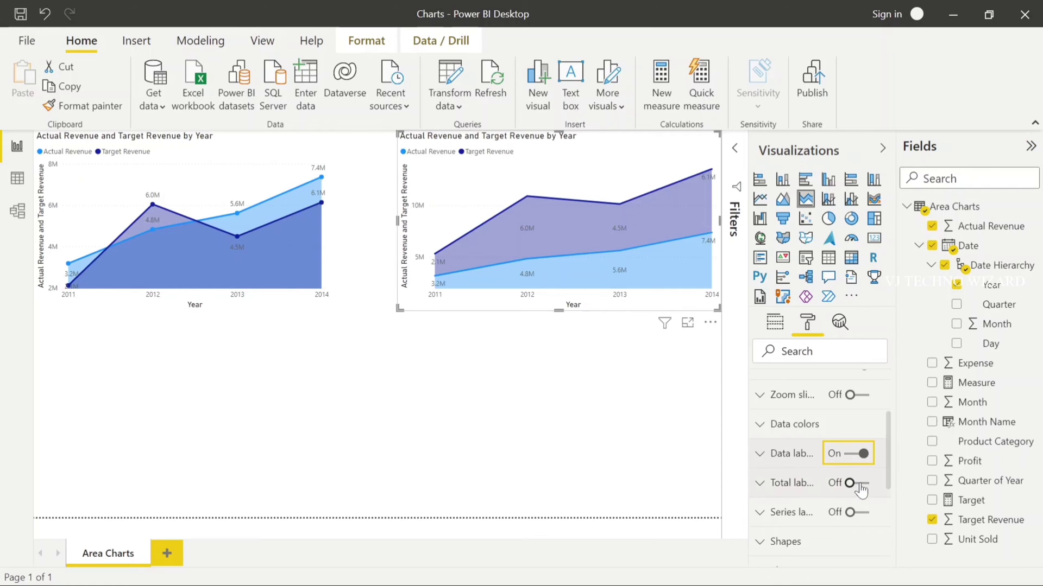
left_click(856, 483)
left_click(782, 351)
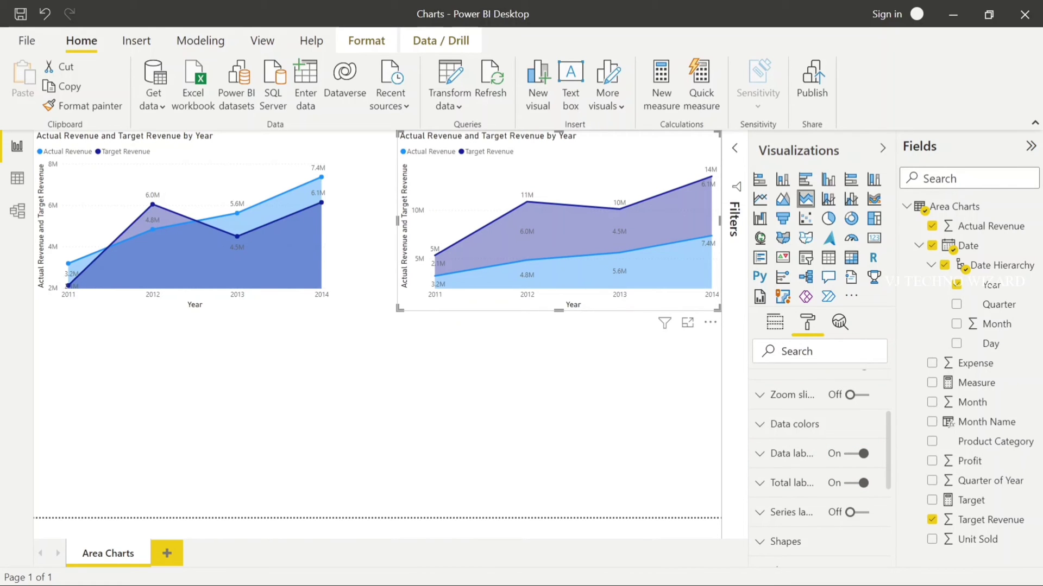
type("marker")
left_click(798, 552)
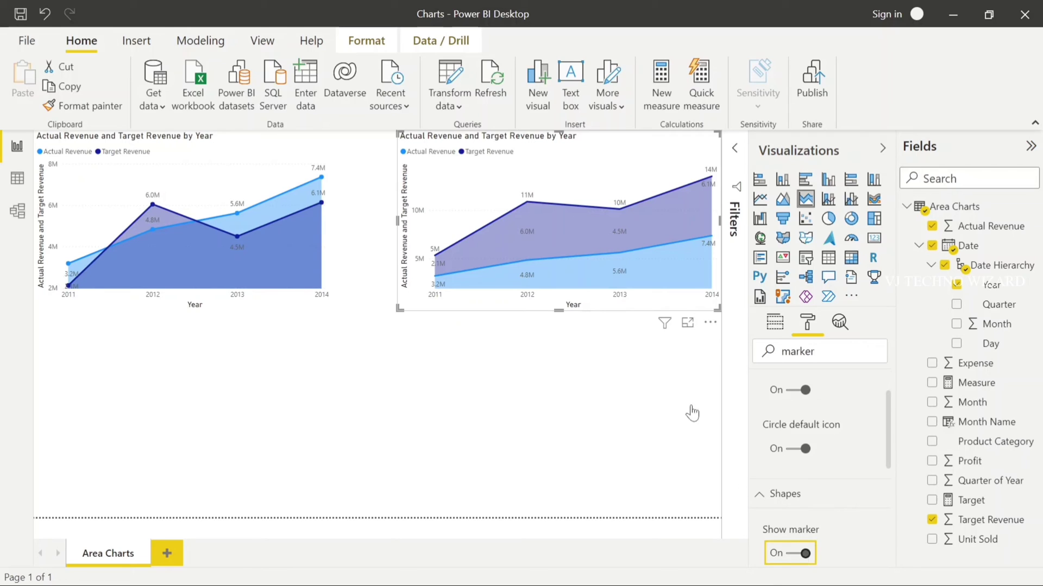
left_click(396, 235)
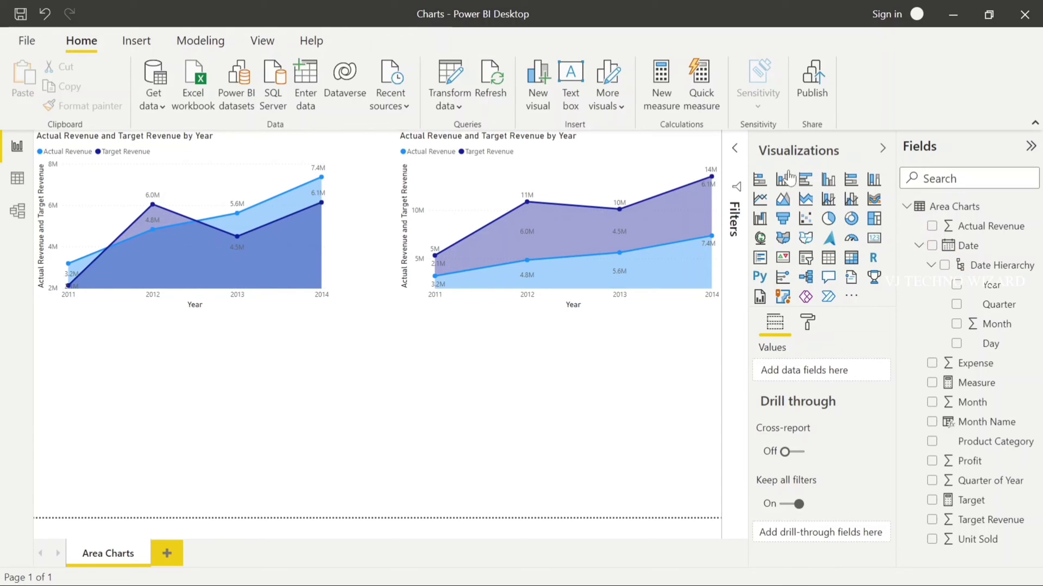
left_click(881, 147)
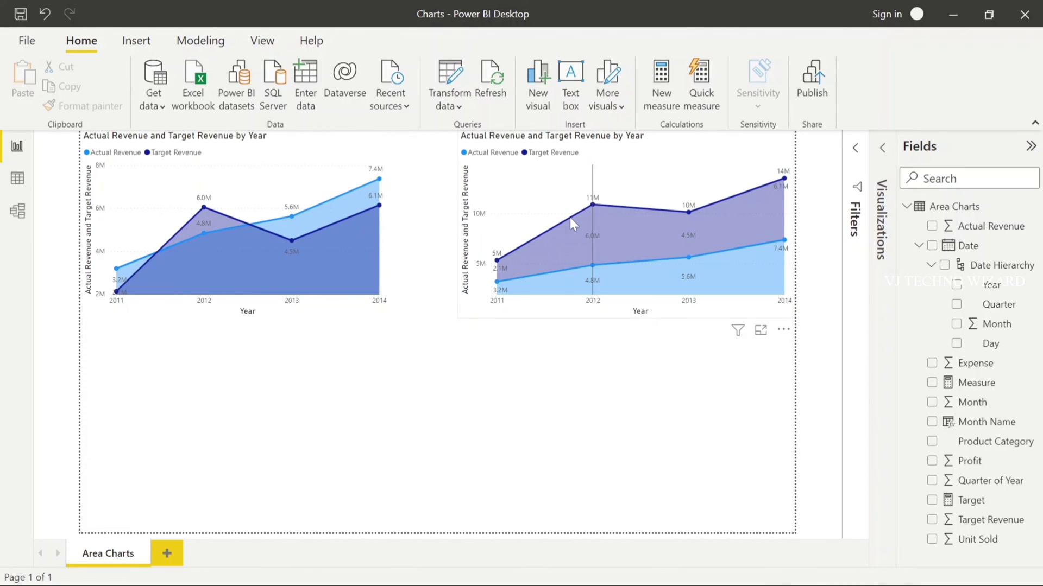
mouse_move(570, 221)
mouse_move(784, 178)
mouse_move(500, 294)
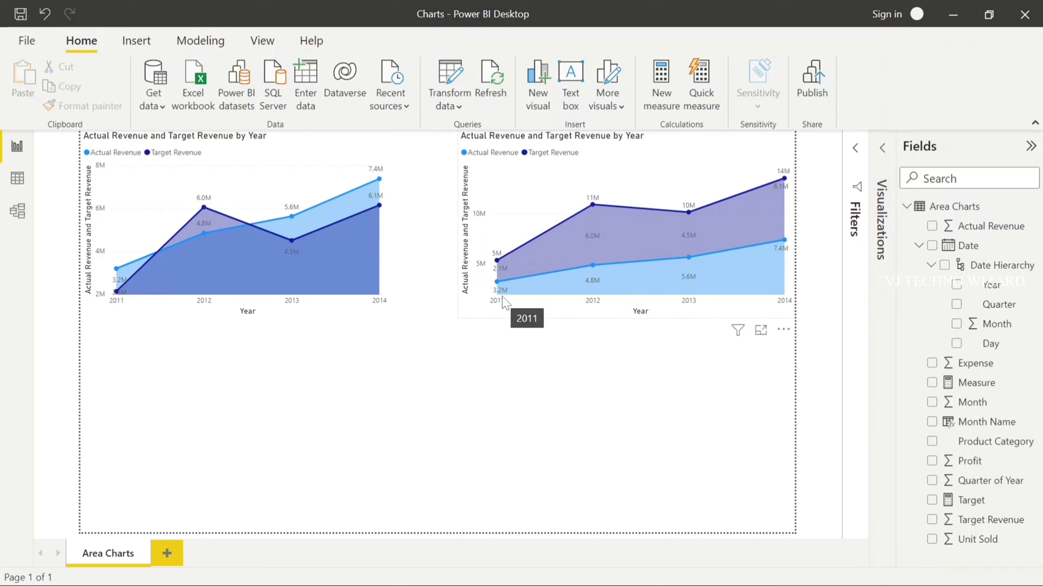
mouse_move(500, 270)
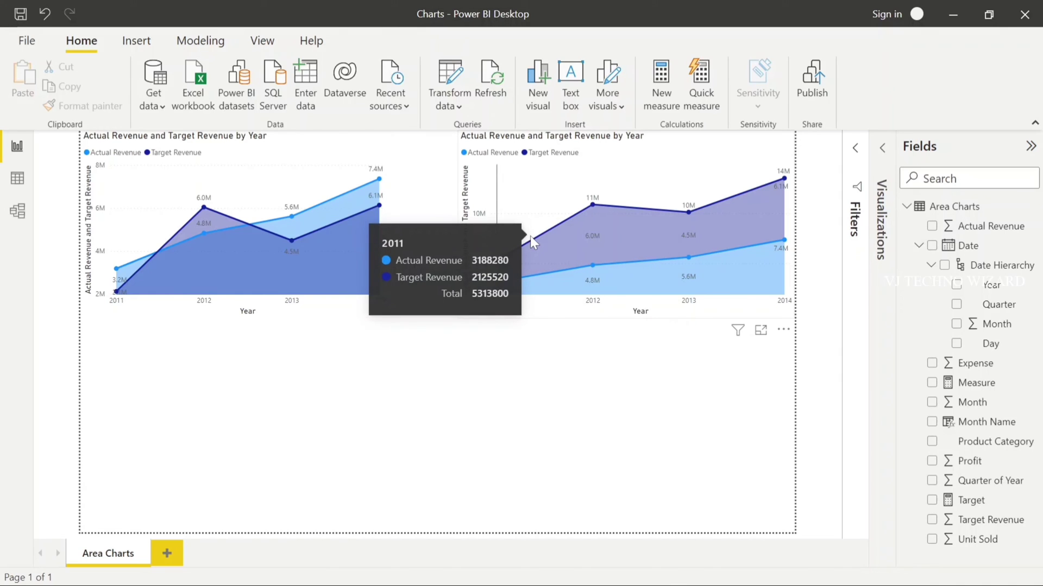
left_click(544, 171)
left_click(536, 388)
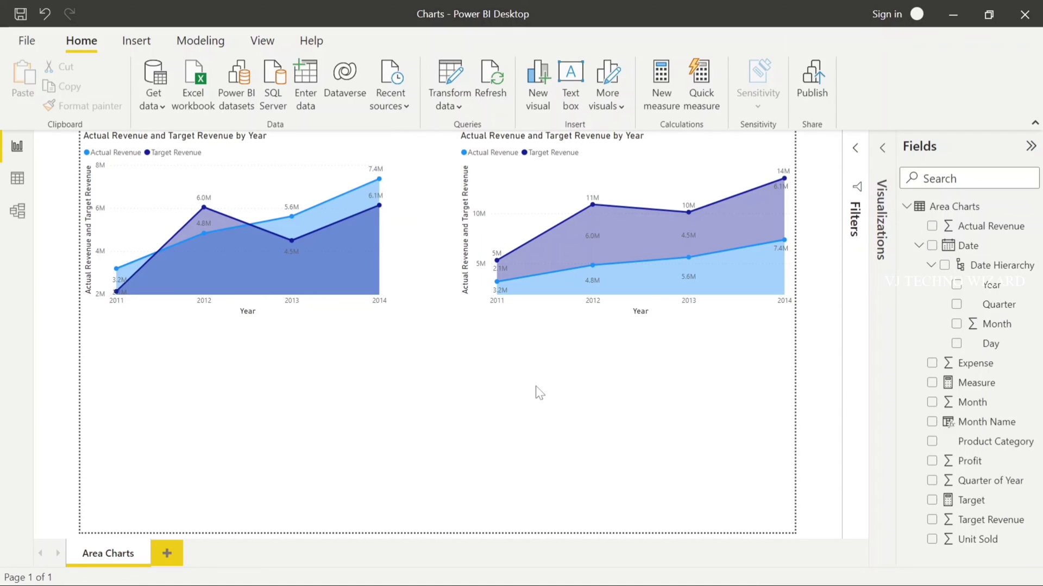
left_click(883, 149)
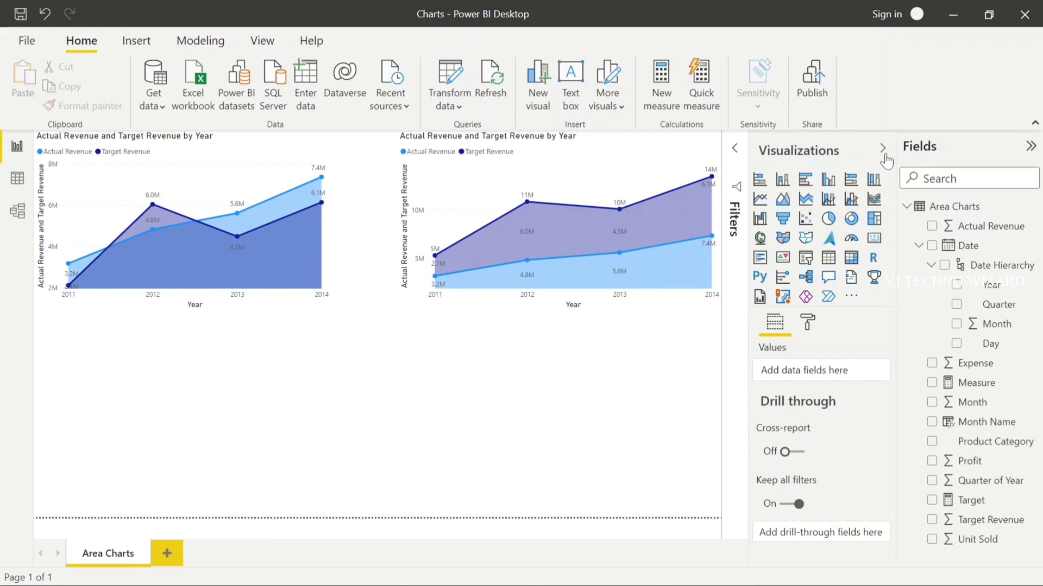
Copy and paste both area charts, placing the duplicates below the originals
left_click(247, 168)
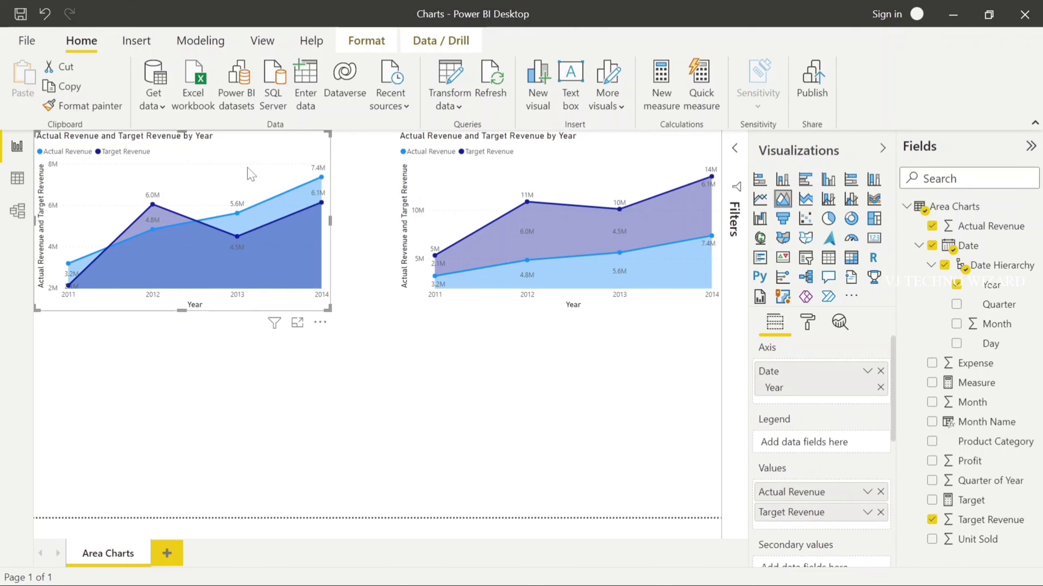
key("ctrl+c")
key("ctrl+v")
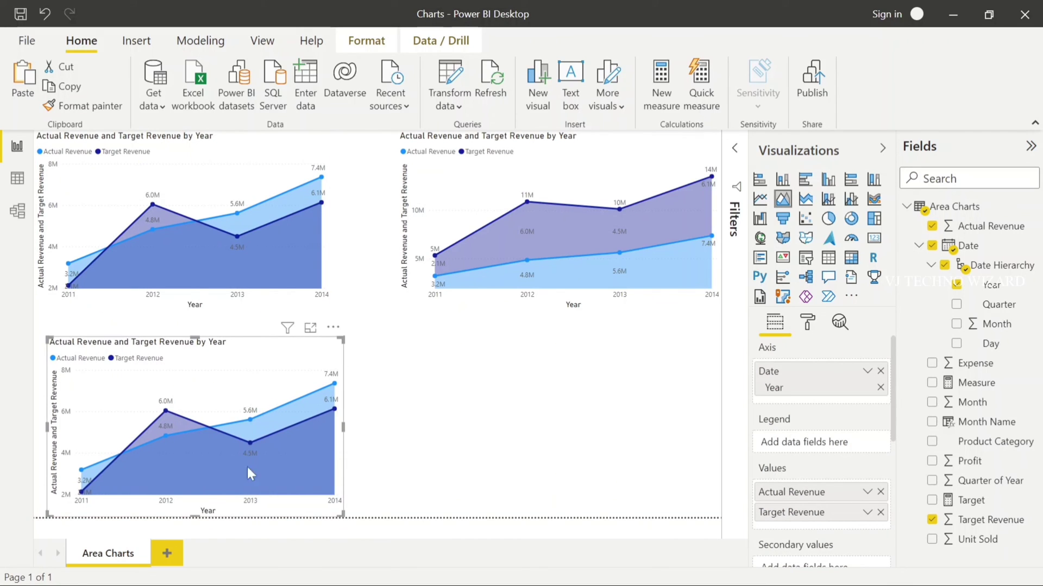
left_click_drag(196, 405, 182, 405)
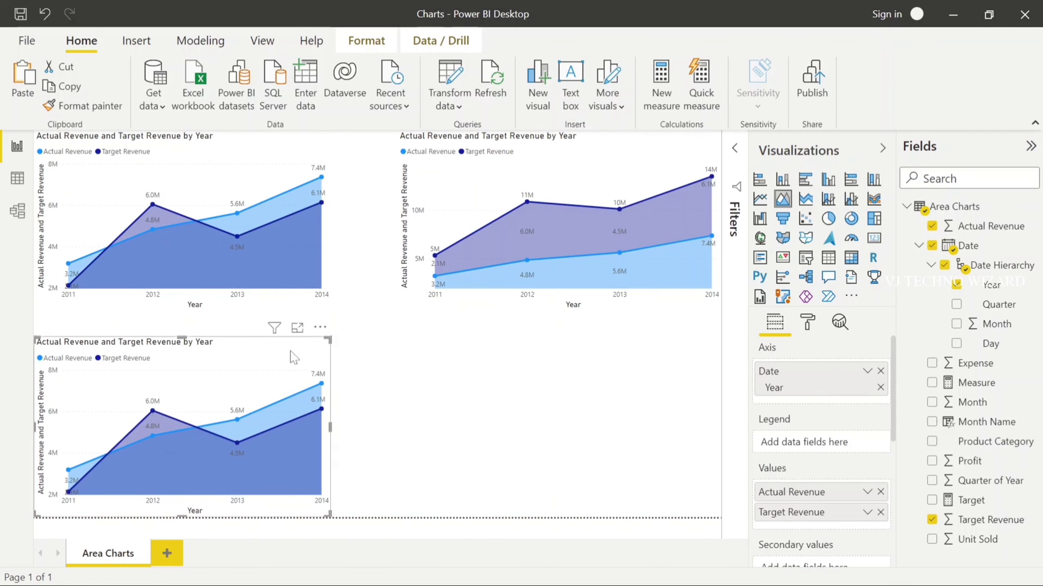
left_click(438, 190)
key("ctrl+c")
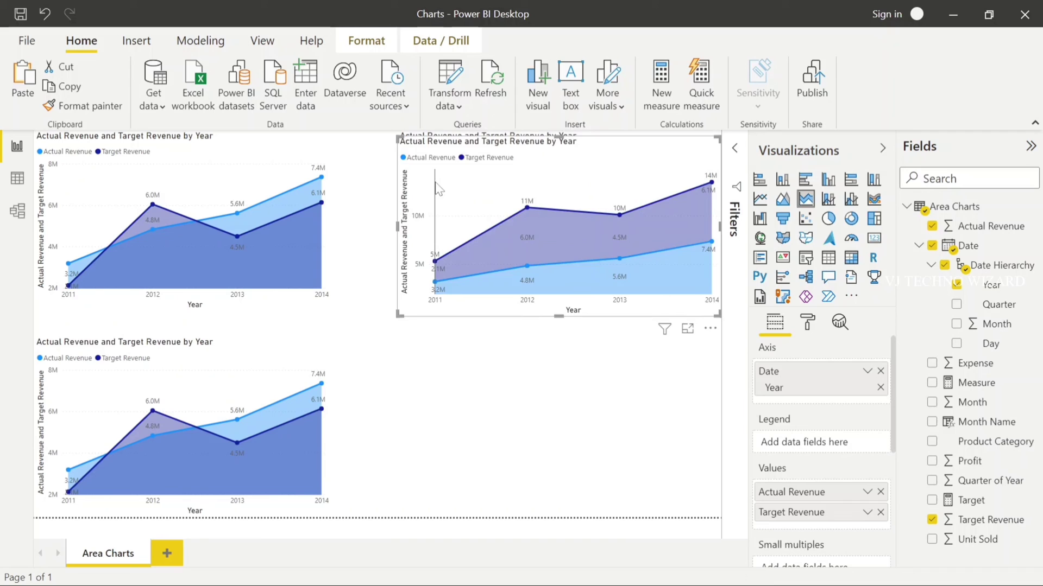
key("ctrl+v")
Convert the left copy to a clustered column chart and the right to a stacked column chart
left_click(185, 361)
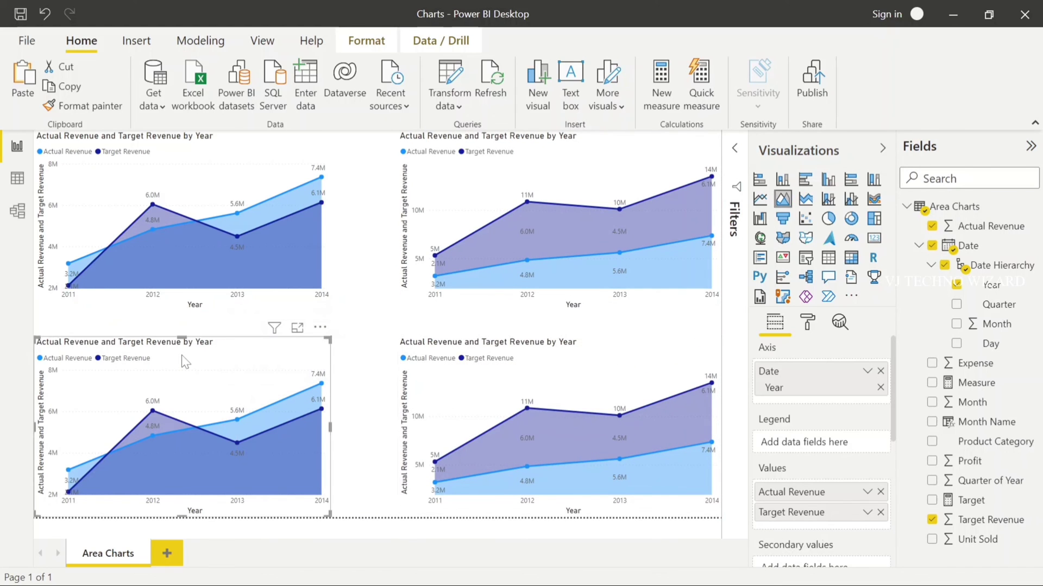
left_click(825, 185)
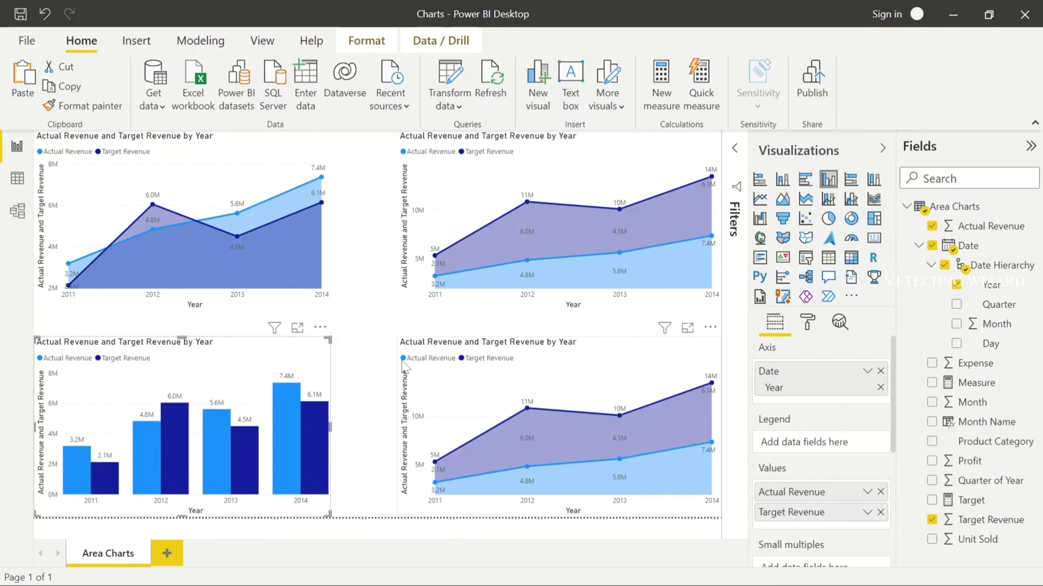
left_click(427, 360)
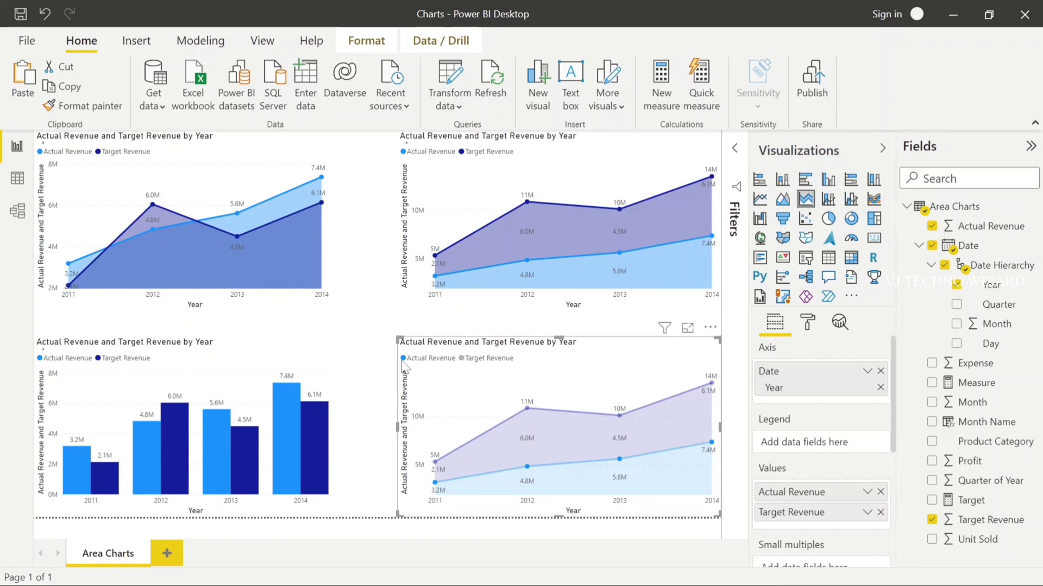
left_click(791, 184)
left_click(883, 148)
left_click(422, 264)
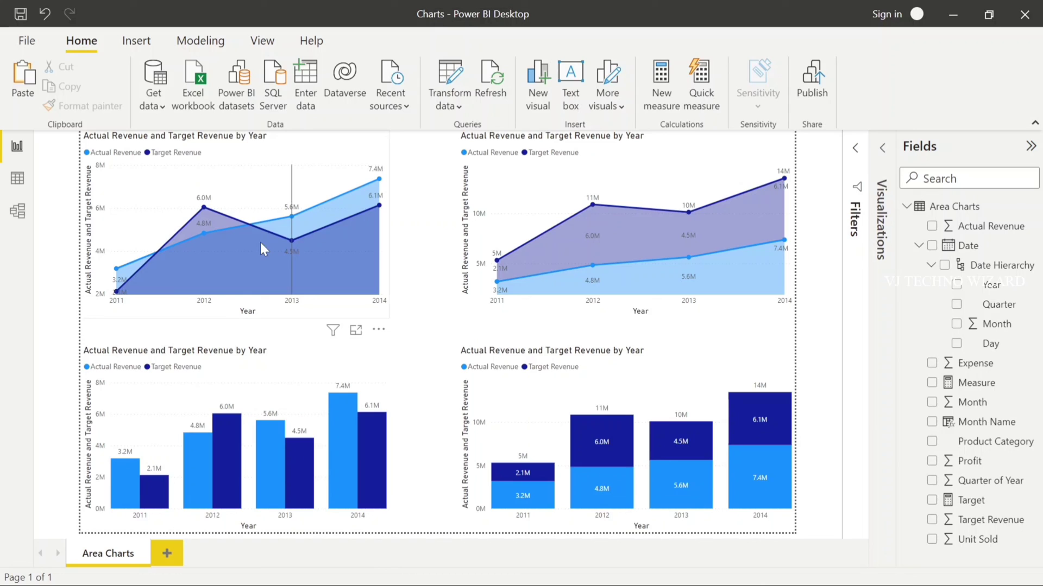
Expand the collapsed Visualizations pane beside the four-chart report page
mouse_move(253, 230)
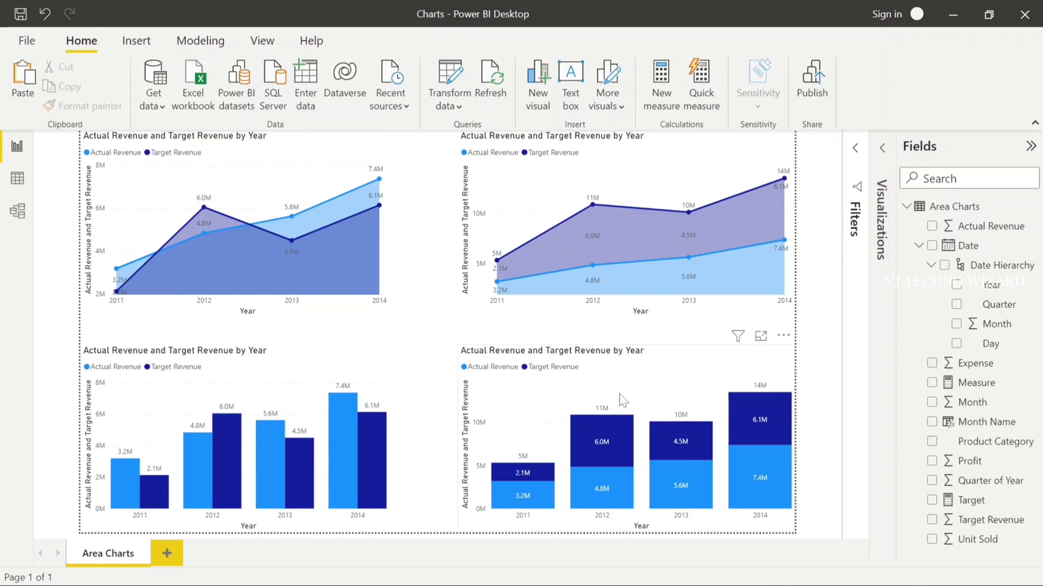
left_click(881, 304)
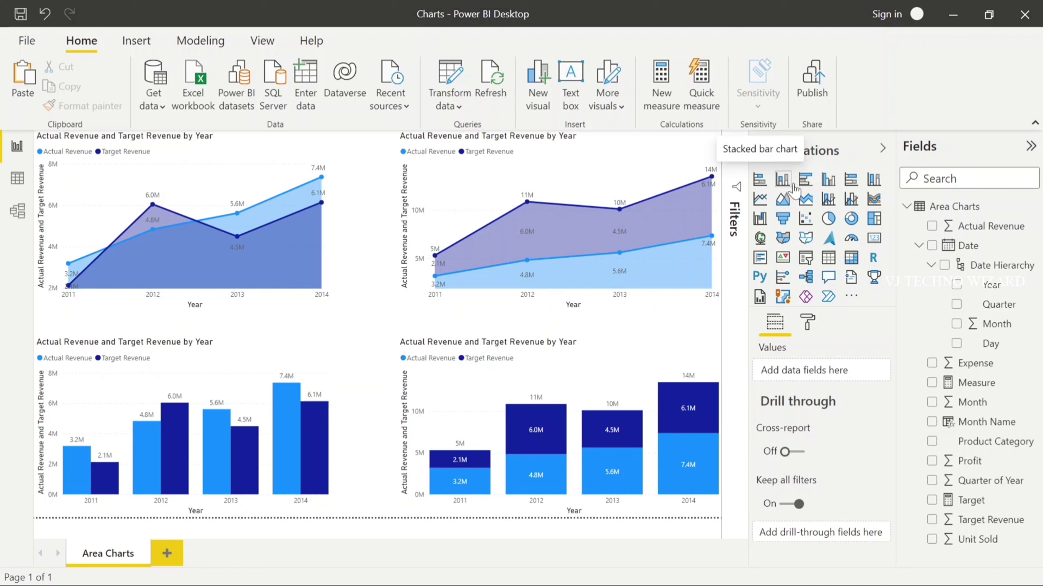
mouse_move(689, 174)
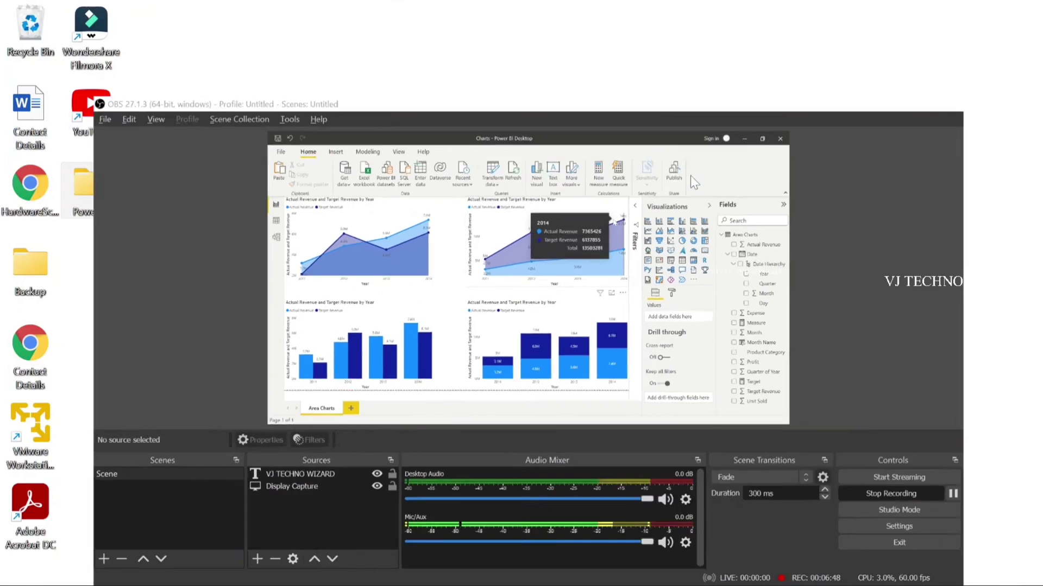